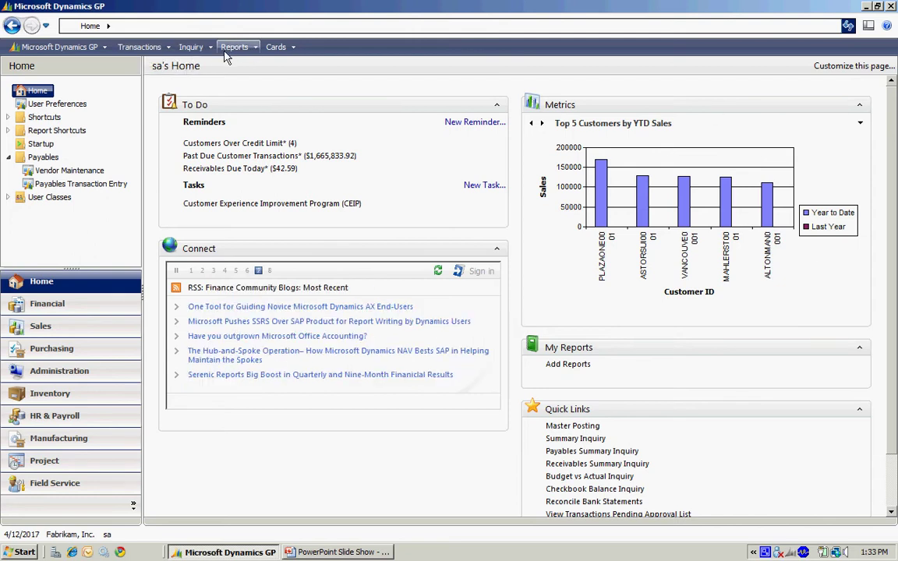
Open the Vendor card window from the Cards menu, then close it
{"action": "left_click", "coordinate": [276, 48]}
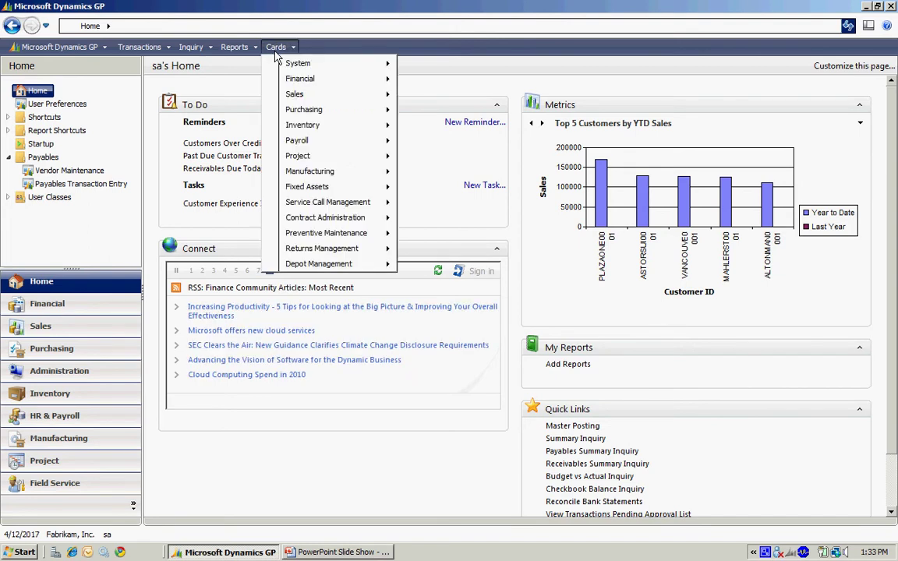
{"action": "mouse_move", "coordinate": [282, 129]}
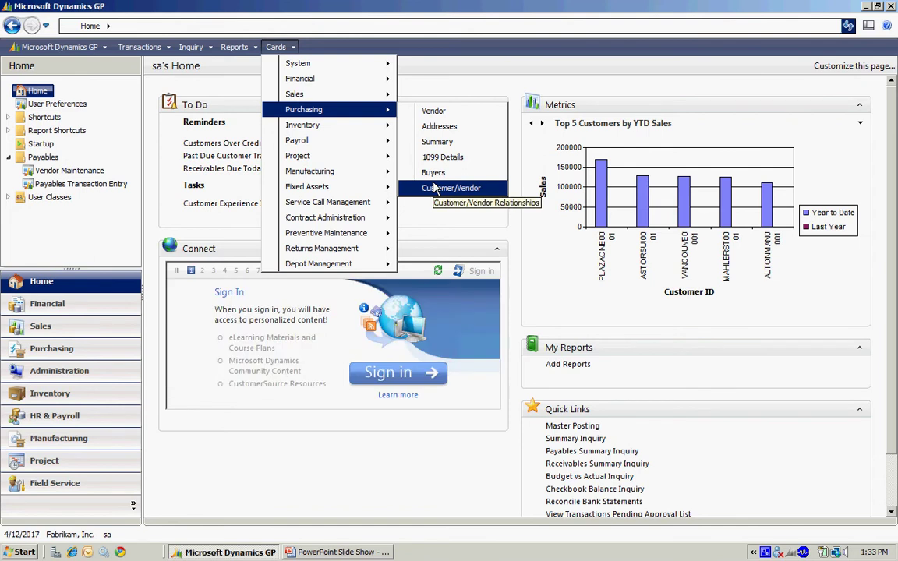
{"action": "left_click", "coordinate": [433, 113]}
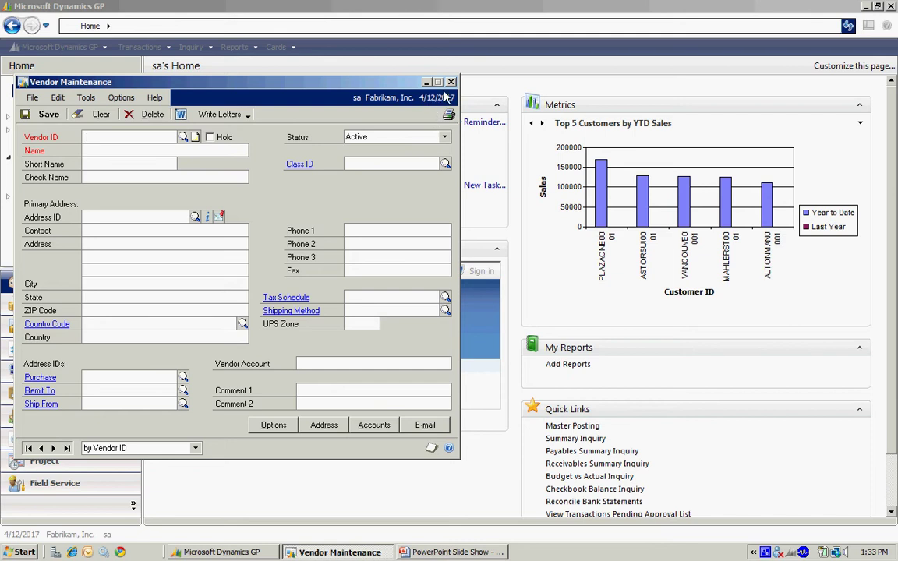
{"action": "left_click", "coordinate": [451, 82]}
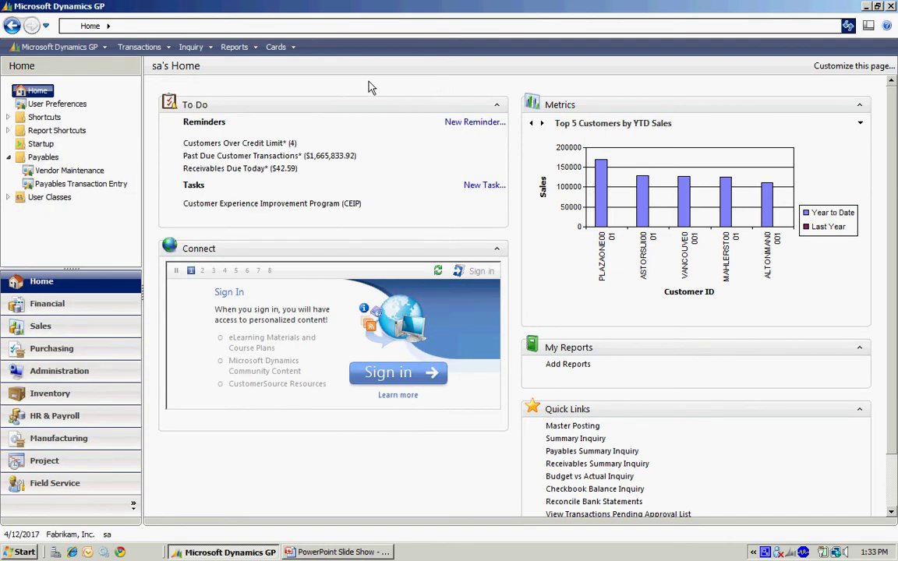
Open the Payables trial balance reports window from the Reports menu, then close it
{"action": "left_click", "coordinate": [236, 48]}
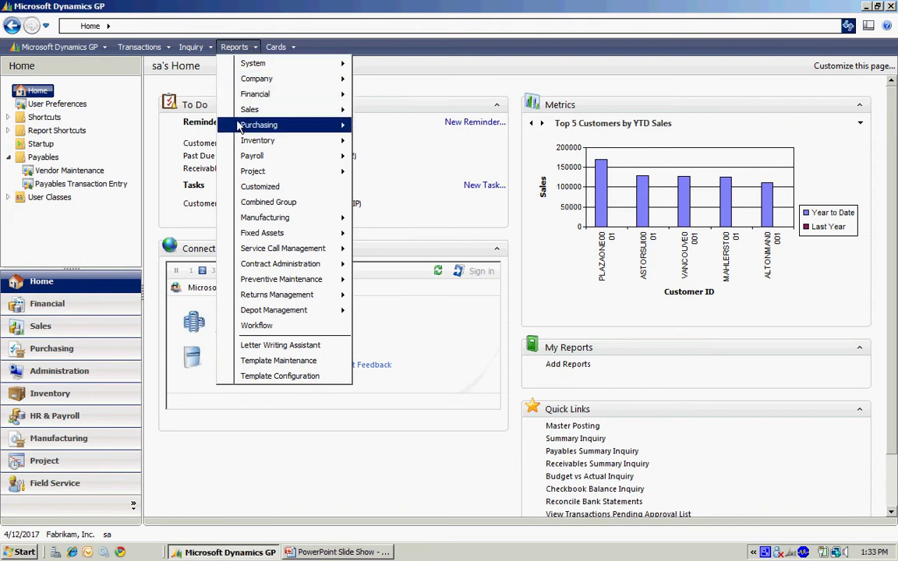
{"action": "mouse_move", "coordinate": [239, 127]}
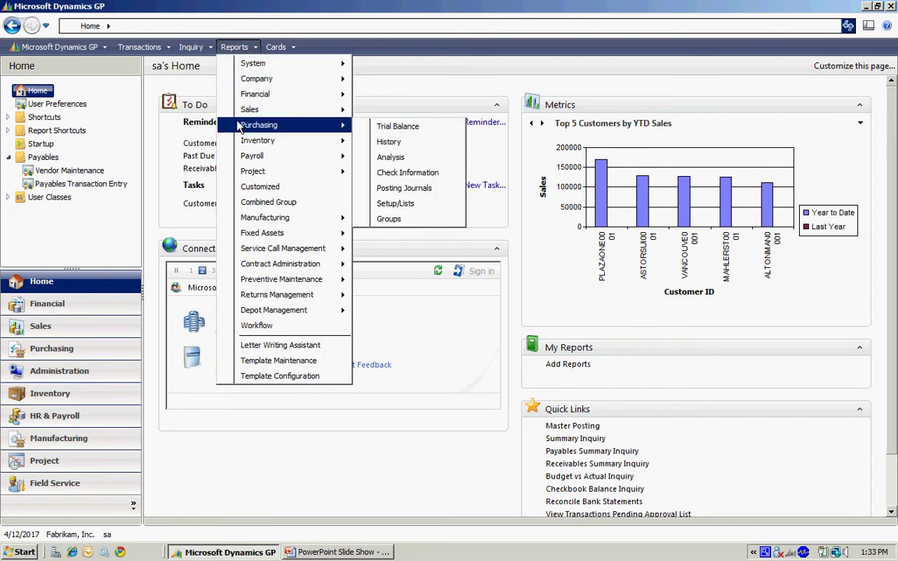
{"action": "left_click", "coordinate": [396, 129]}
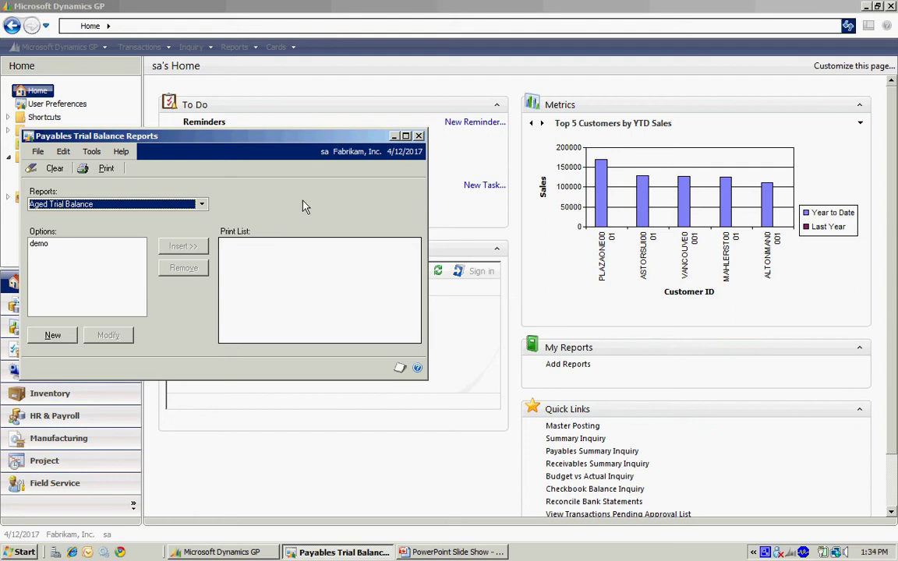
{"action": "left_click", "coordinate": [419, 137]}
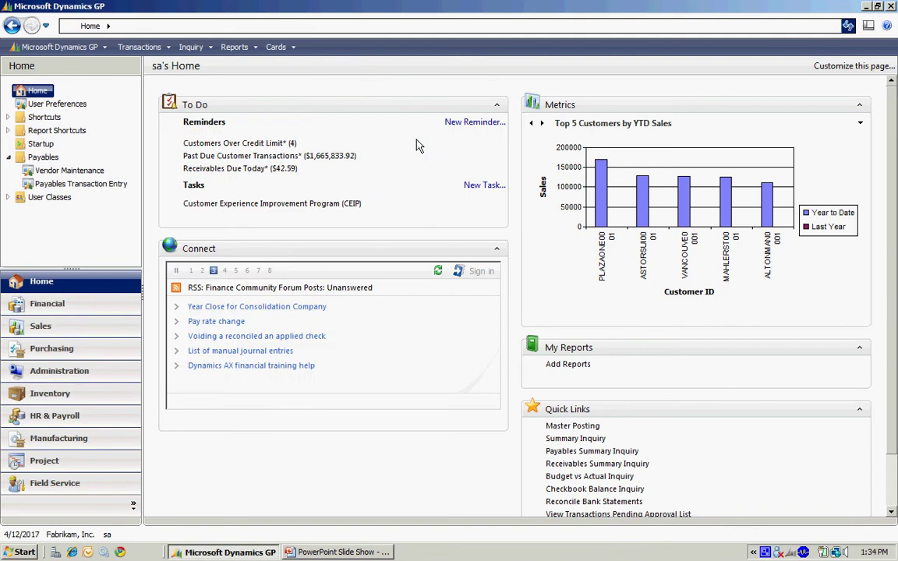
Show the Transactions list and dismiss it without opening anything
{"action": "left_click", "coordinate": [144, 49]}
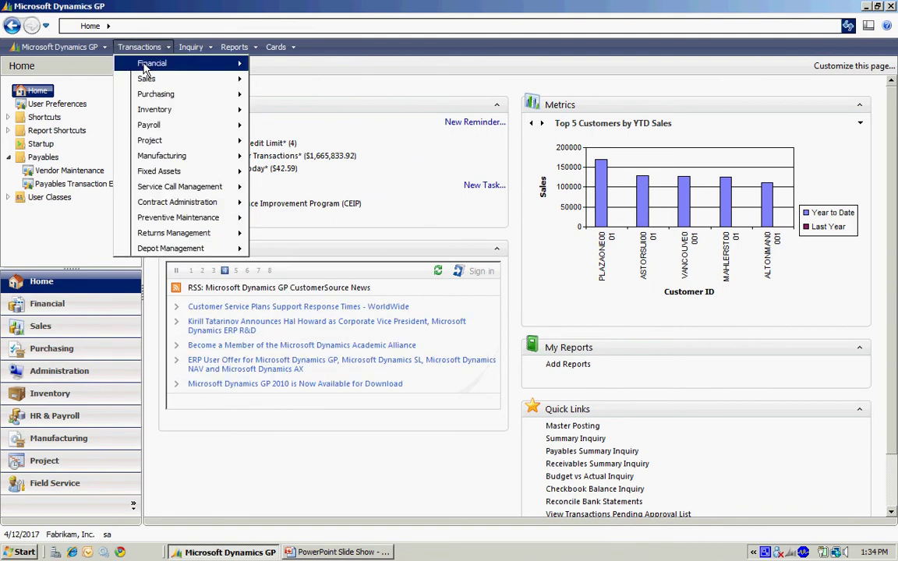
{"action": "mouse_move", "coordinate": [140, 116]}
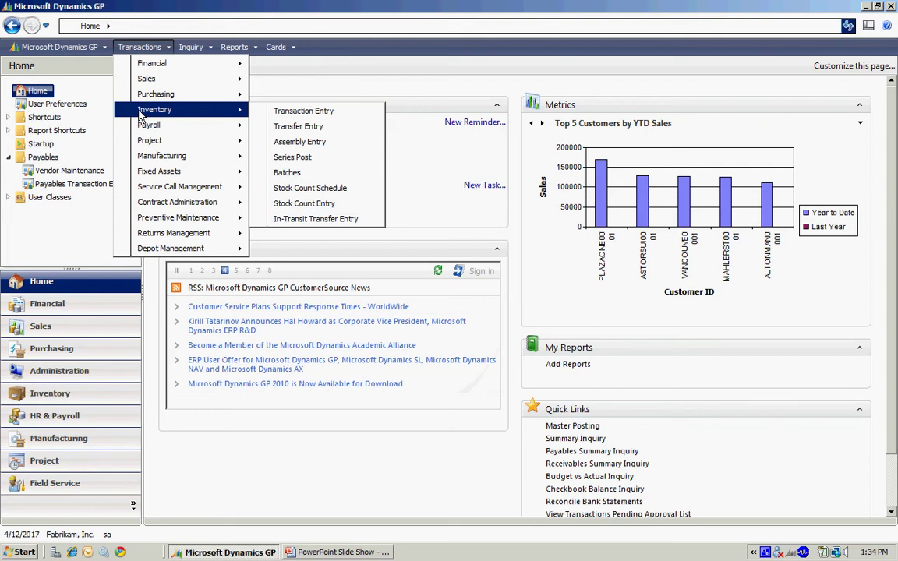
{"action": "key", "text": "Escape"}
{"action": "key", "text": "Escape"}
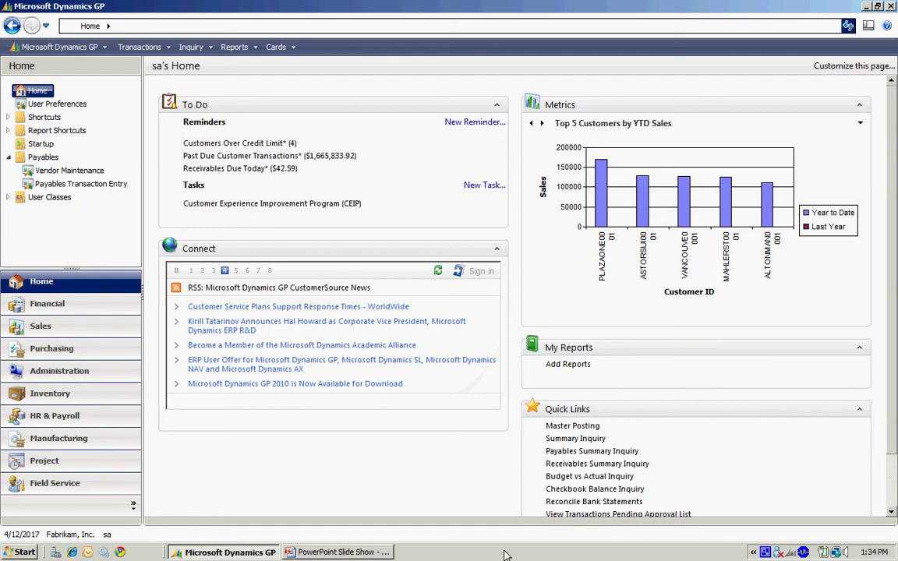
Go to the Purchasing area page, open and close Vendor Maintenance, and scroll down to Reports
{"action": "left_click", "coordinate": [84, 350]}
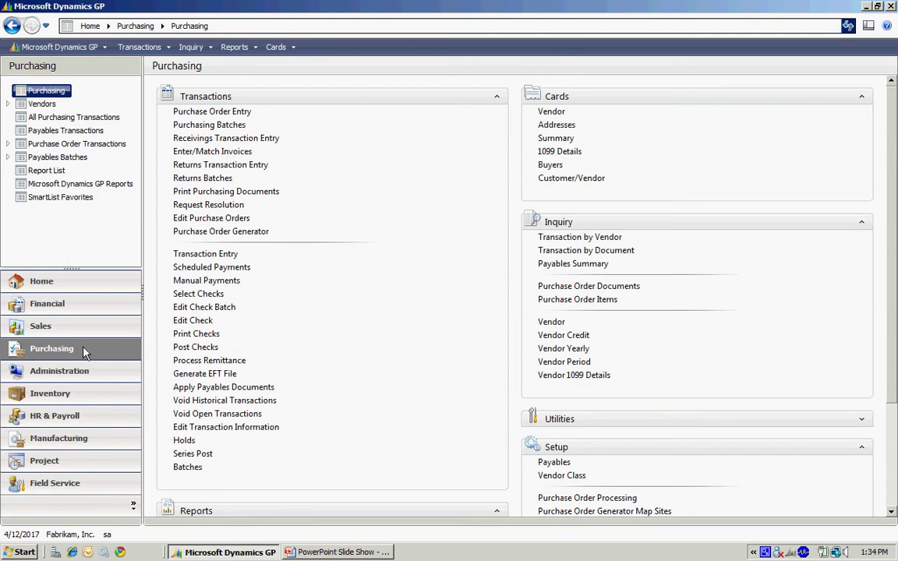
{"action": "left_click", "coordinate": [549, 113]}
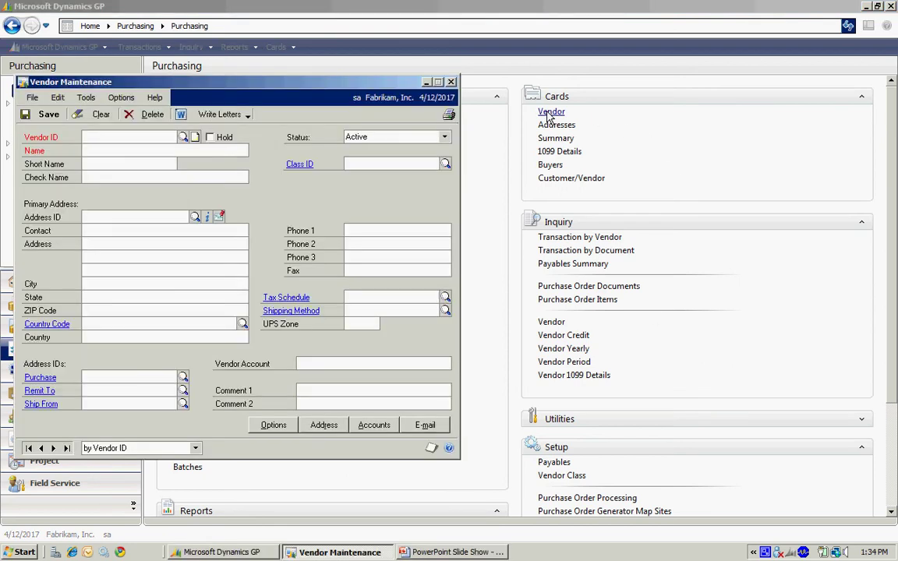
{"action": "left_click", "coordinate": [451, 82]}
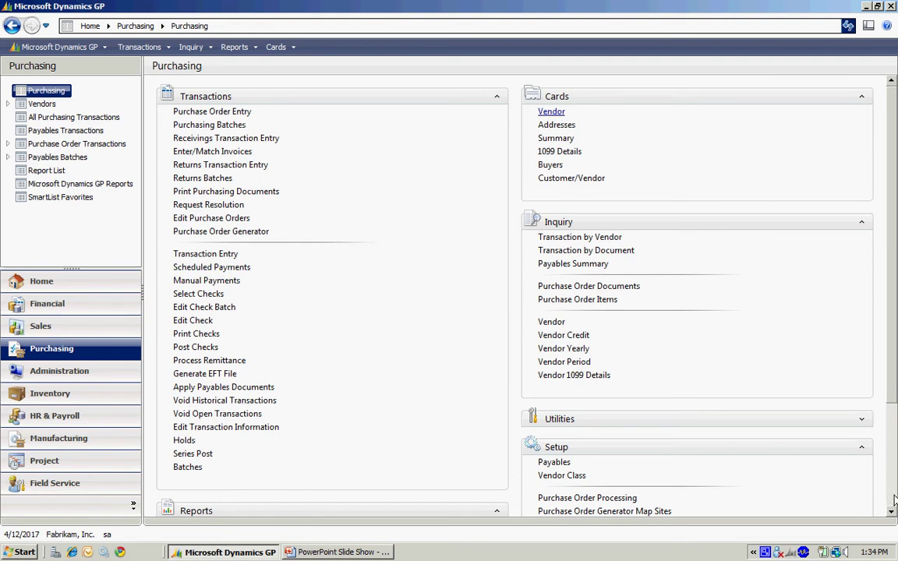
{"action": "scroll", "coordinate": [803, 449], "scroll_direction": "down", "scroll_amount": 3}
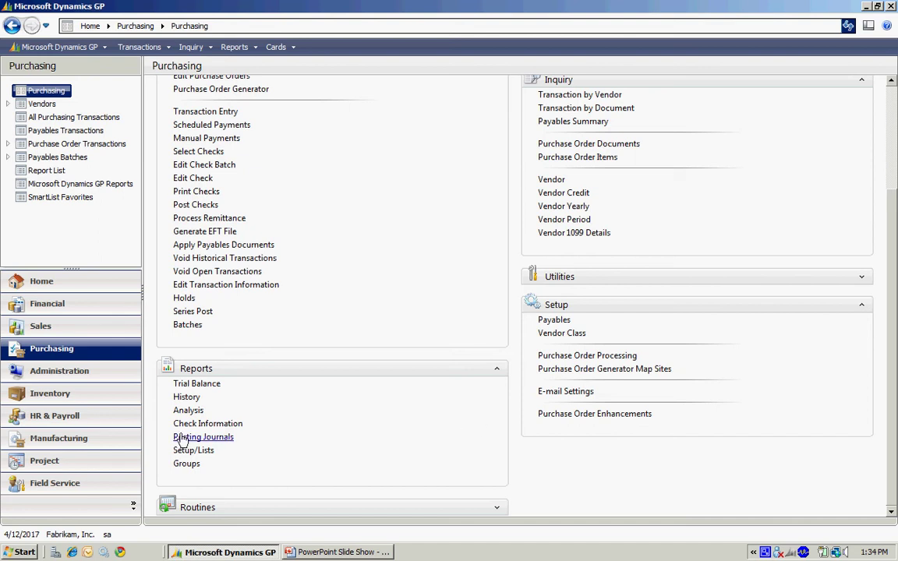
Pass through the Sales and Financial area pages, ending on the home page with its Payables folder
{"action": "left_click", "coordinate": [93, 328]}
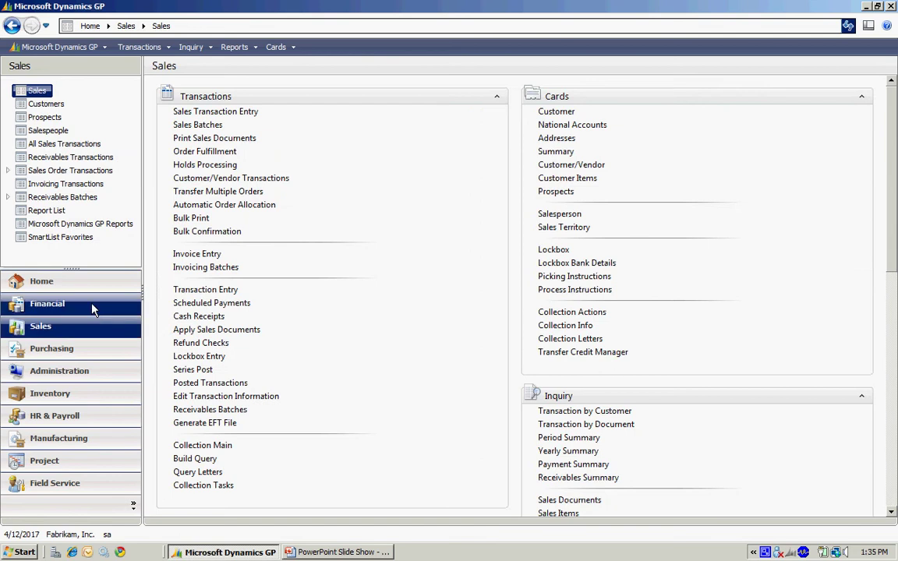
{"action": "left_click", "coordinate": [91, 307]}
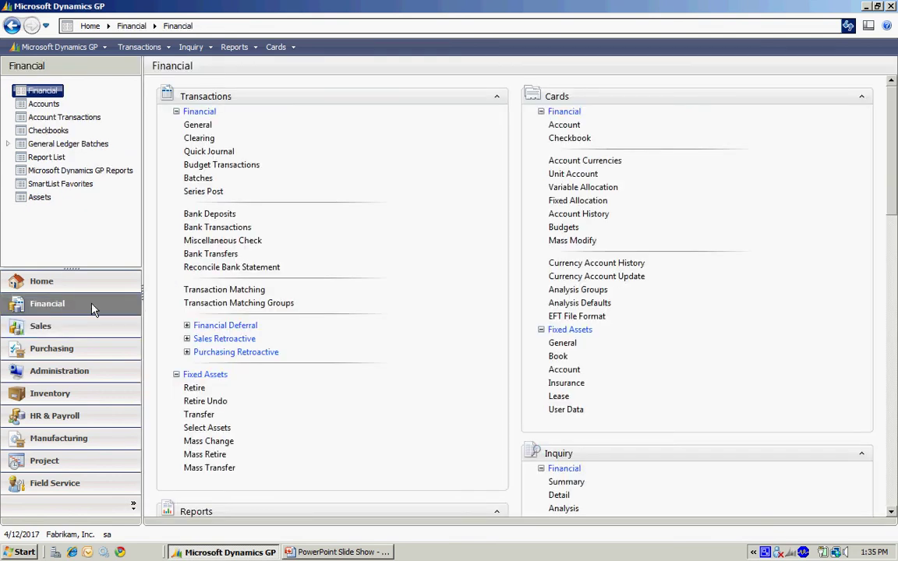
{"action": "left_click", "coordinate": [41, 280]}
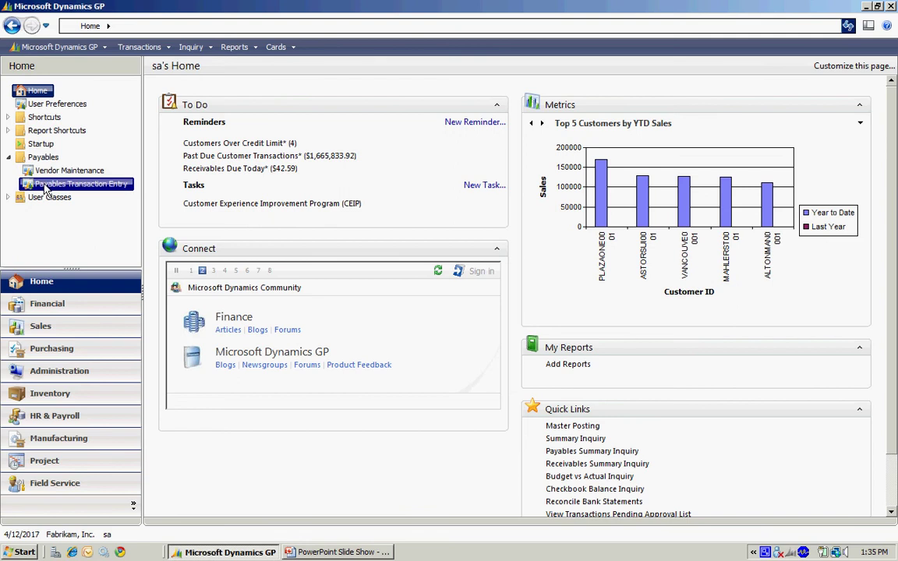
Add a new folder named 'Receivables' under Home's shortcuts and select it
{"action": "right_click", "coordinate": [39, 91]}
{"action": "mouse_move", "coordinate": [69, 124]}
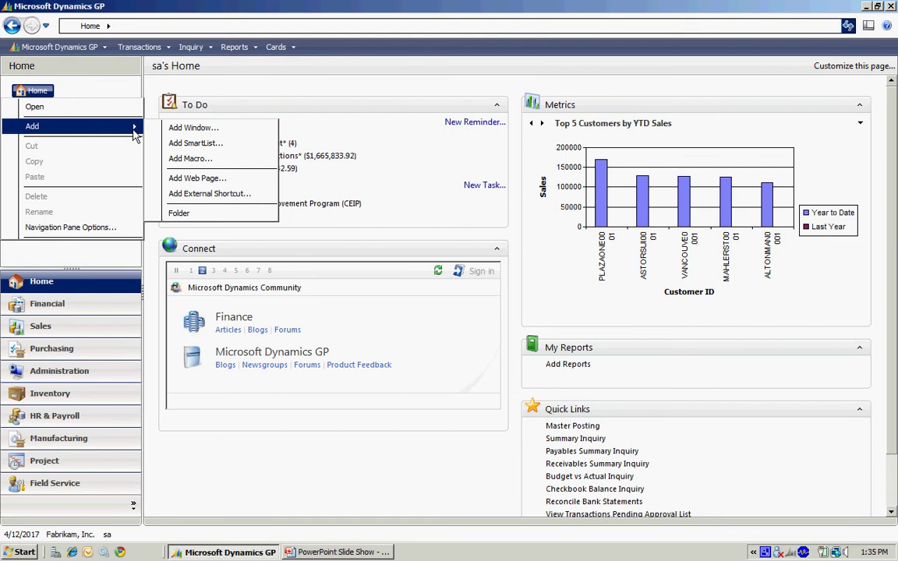
{"action": "left_click", "coordinate": [178, 213]}
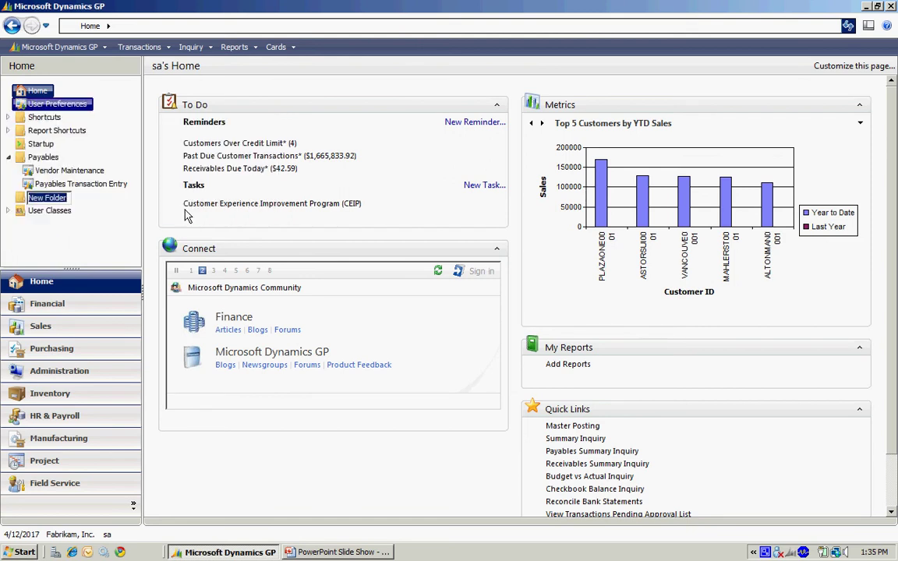
{"action": "type", "text": "R"}
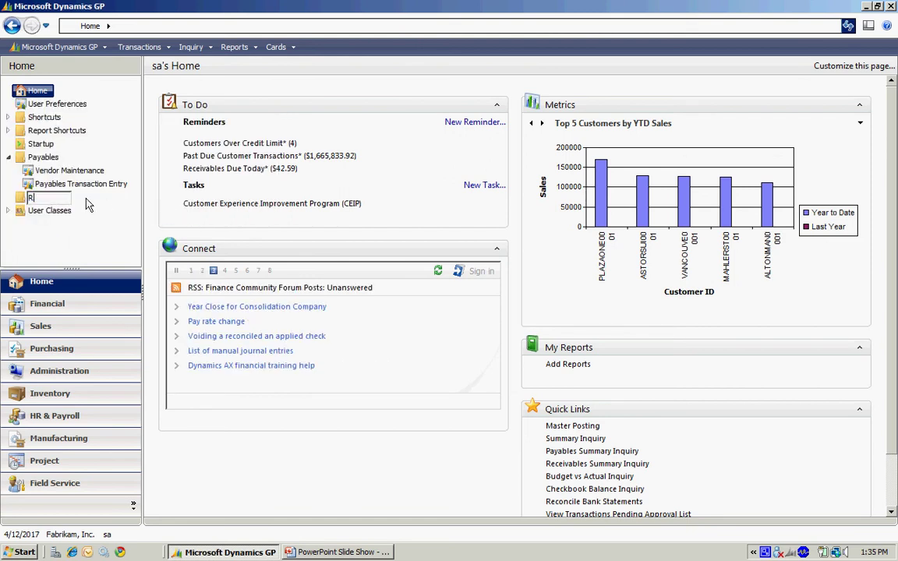
{"action": "type", "text": "eceivables"}
{"action": "key", "text": "Return"}
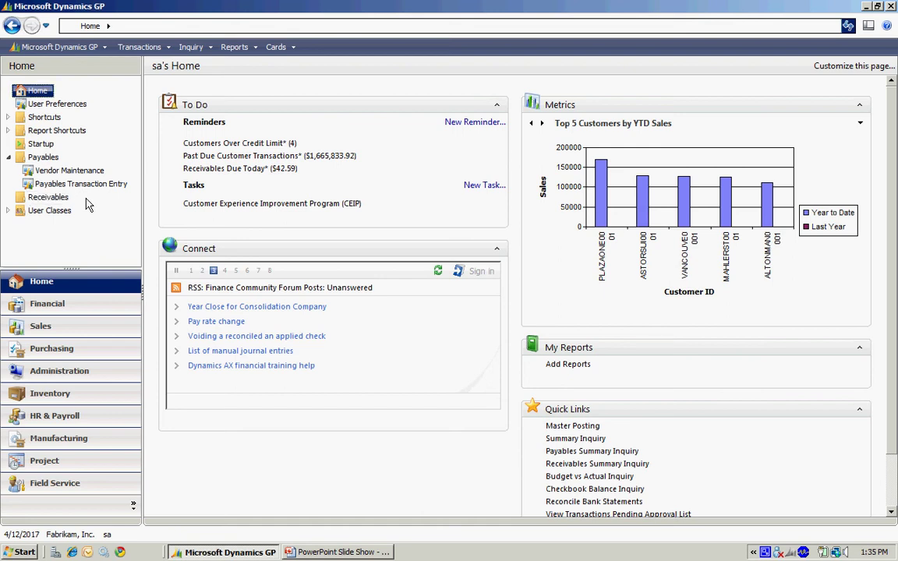
{"action": "left_click", "coordinate": [66, 200]}
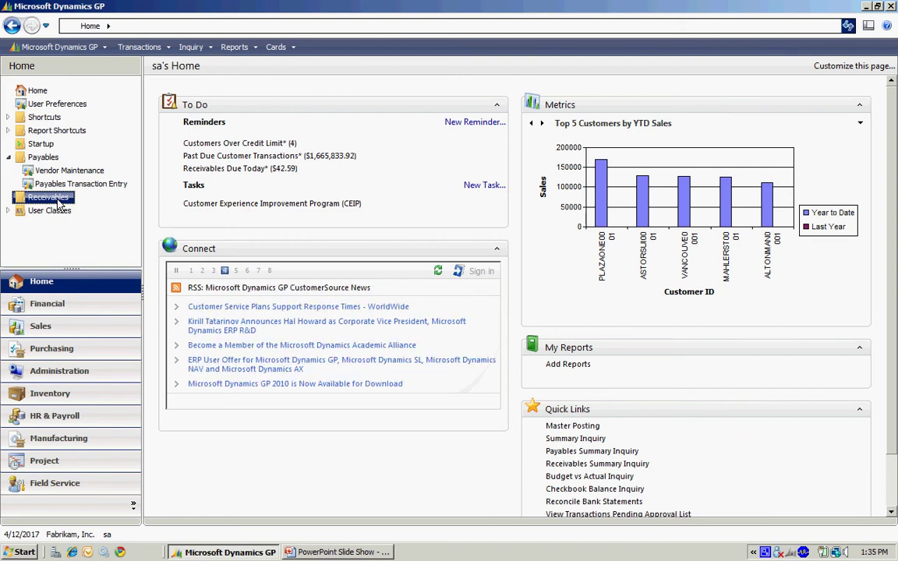
Add a window shortcut to Receivables for Microsoft Dynamics GP > Sales > Customer Maintenance
{"action": "right_click", "coordinate": [58, 200]}
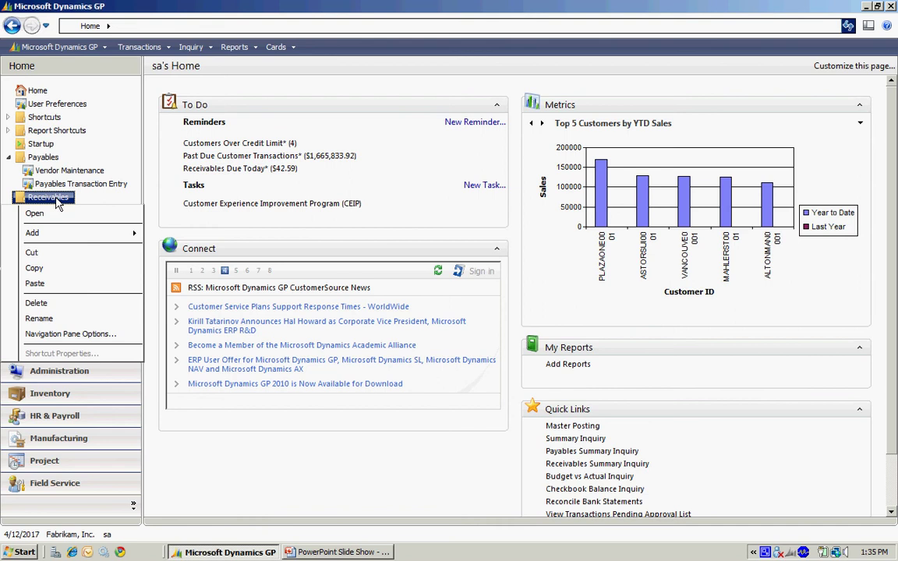
{"action": "mouse_move", "coordinate": [78, 233]}
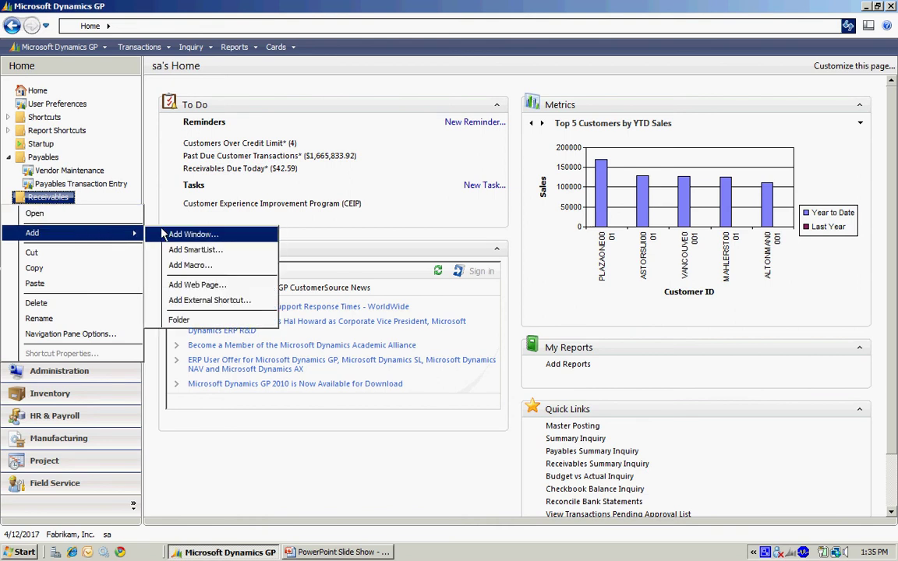
{"action": "left_click", "coordinate": [191, 234]}
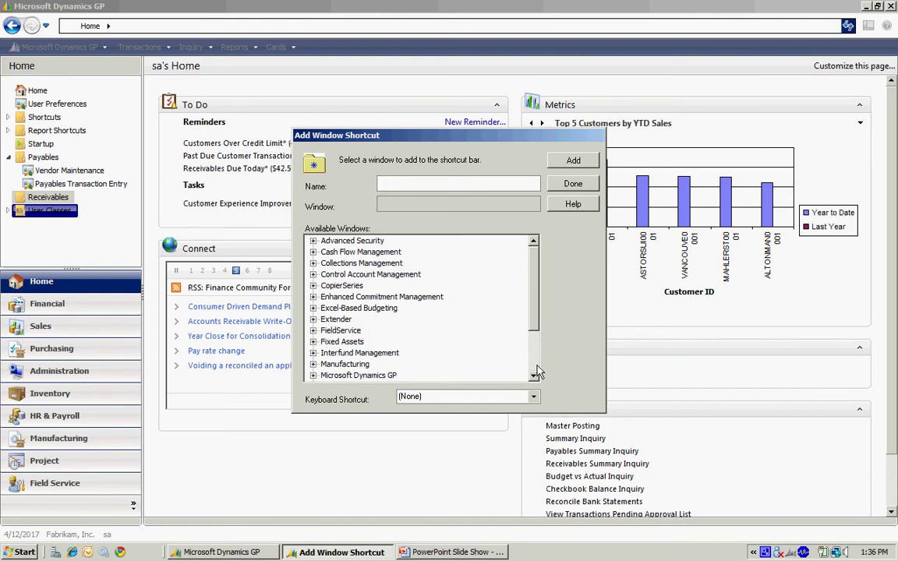
{"action": "left_click", "coordinate": [313, 377]}
{"action": "left_click", "coordinate": [326, 364]}
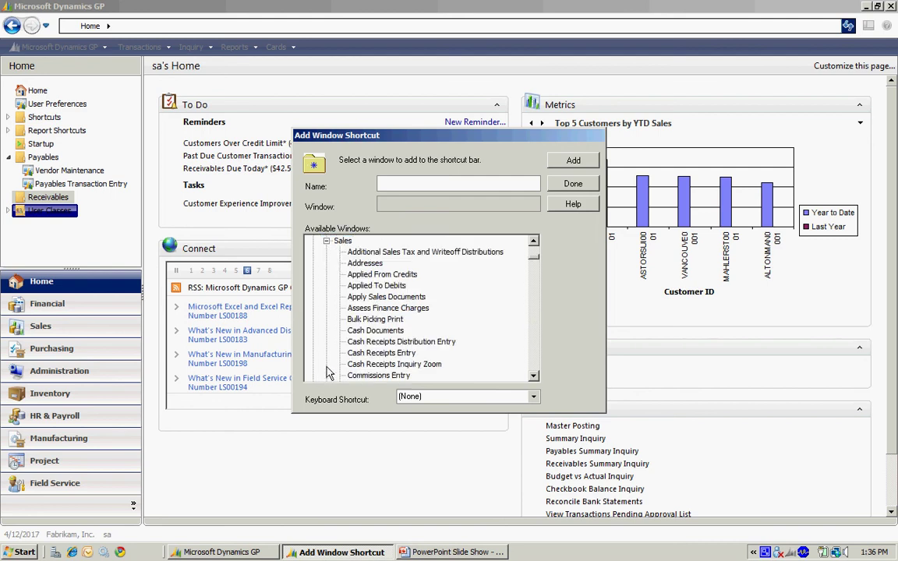
{"action": "left_click", "coordinate": [535, 372]}
{"action": "left_click", "coordinate": [535, 372]}
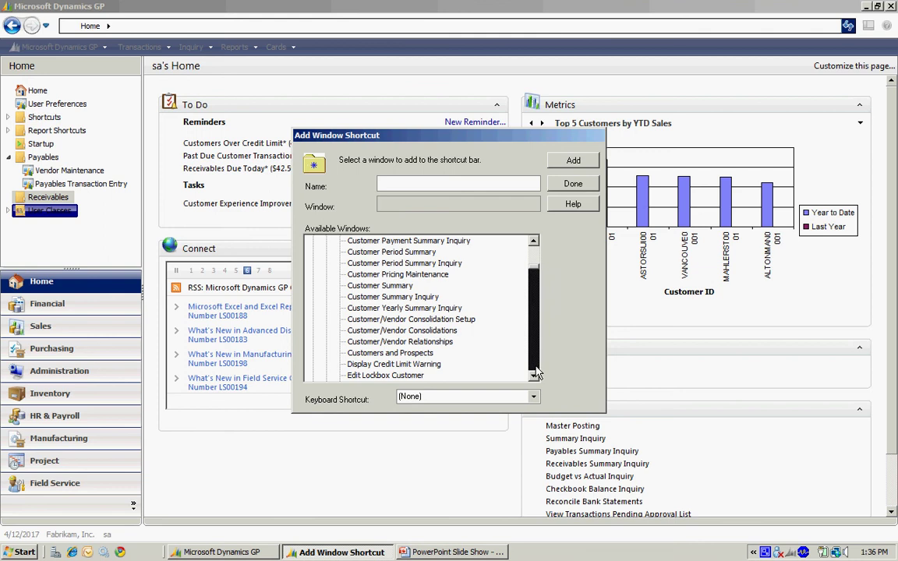
{"action": "left_click", "coordinate": [535, 262]}
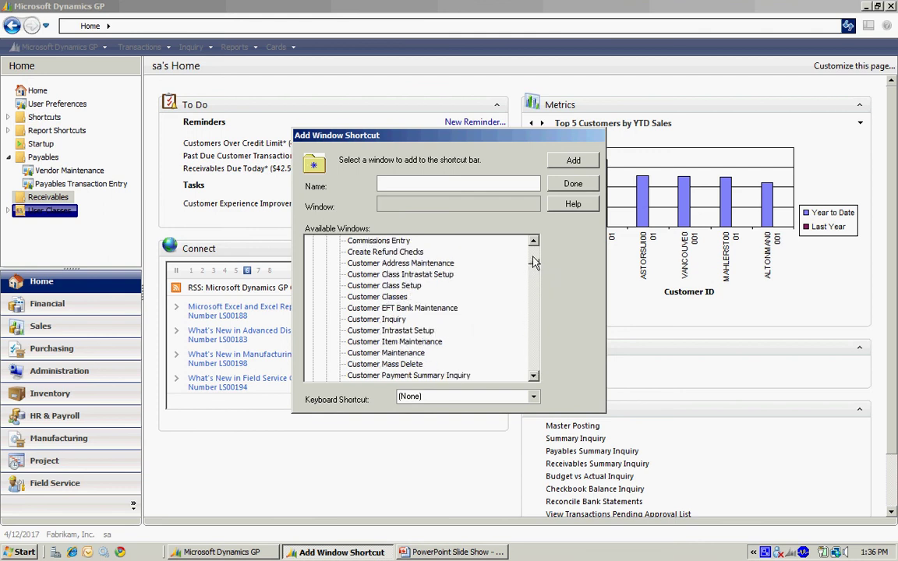
{"action": "left_click", "coordinate": [404, 355]}
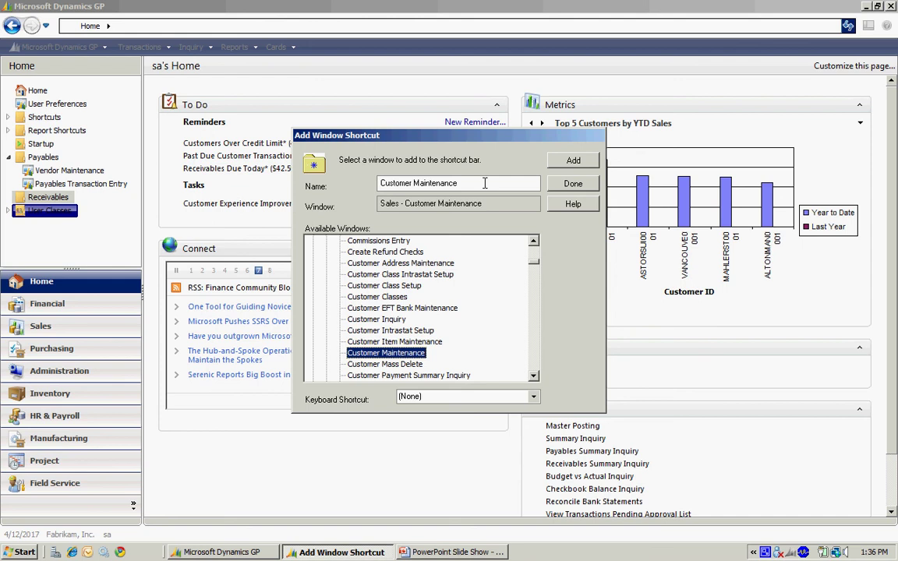
{"action": "left_click", "coordinate": [572, 161]}
{"action": "left_click", "coordinate": [573, 184]}
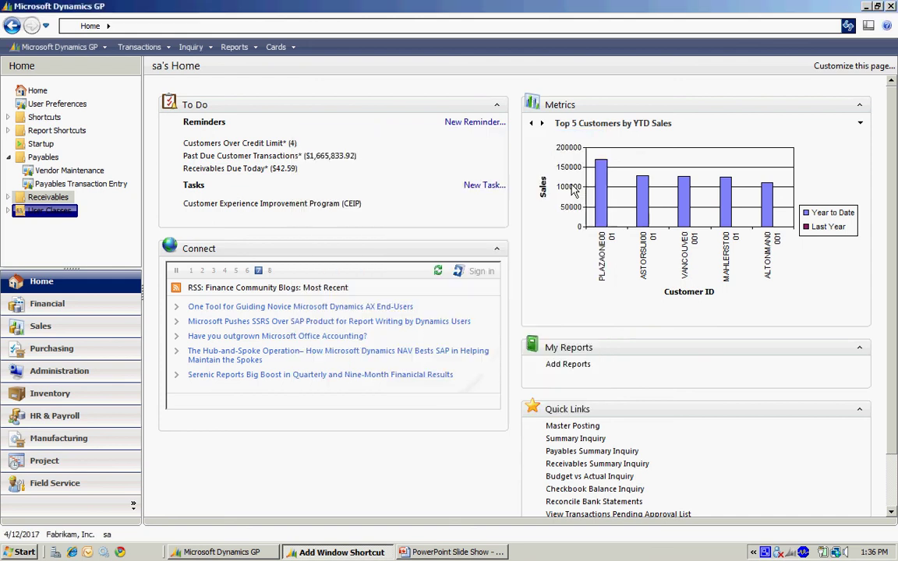
Expand the Receivables folder and launch Customer Maintenance from its shortcut
{"action": "left_click", "coordinate": [8, 198]}
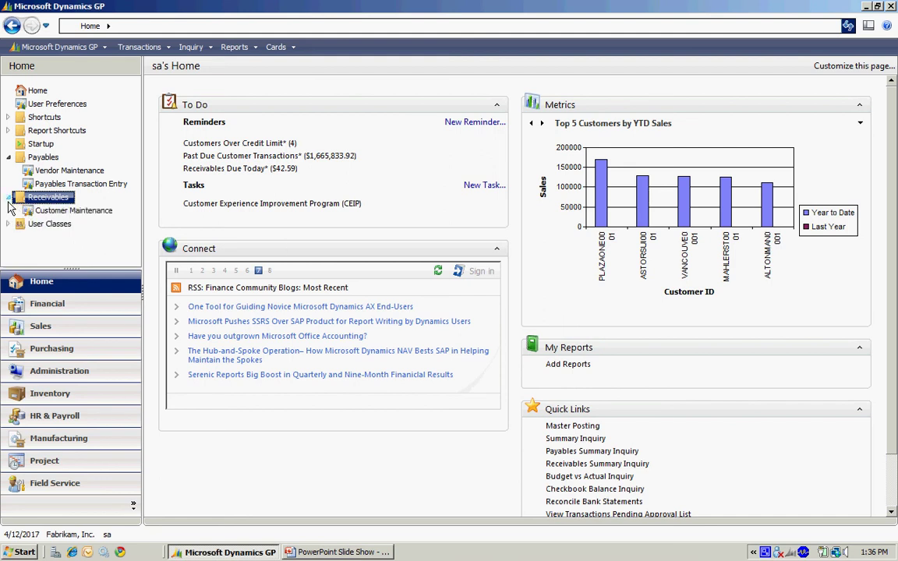
{"action": "left_click", "coordinate": [64, 210]}
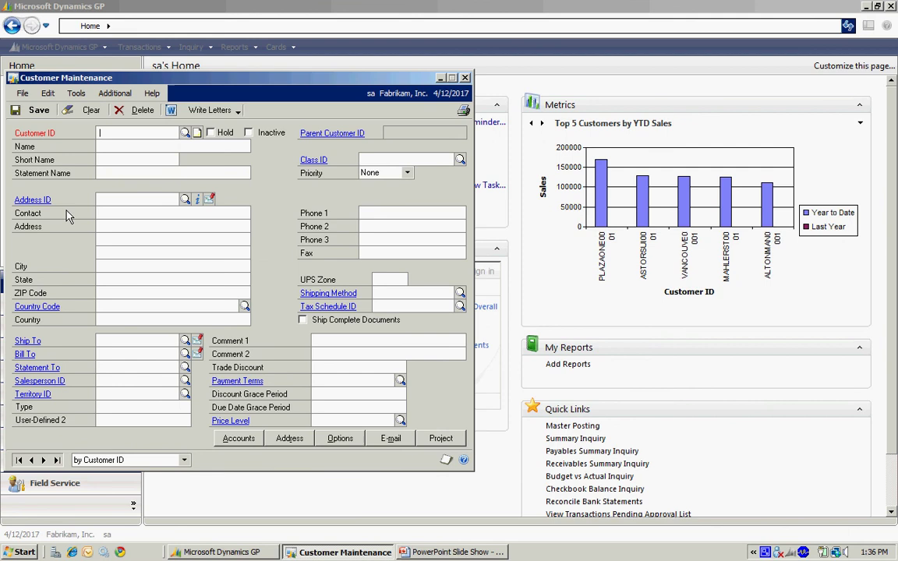